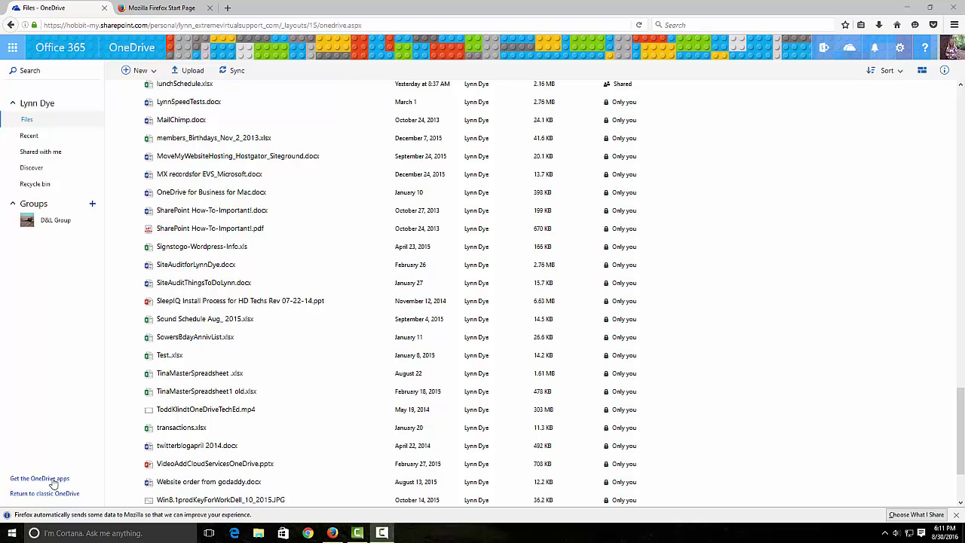
- Start syncing the work OneDrive library, always opening sync links with the OneDrive app
click(885, 534)
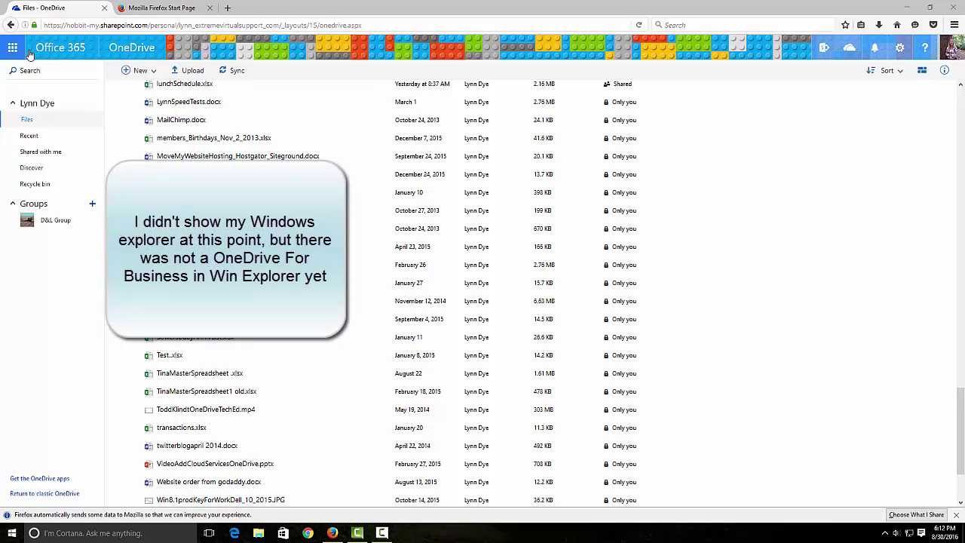
click(231, 71)
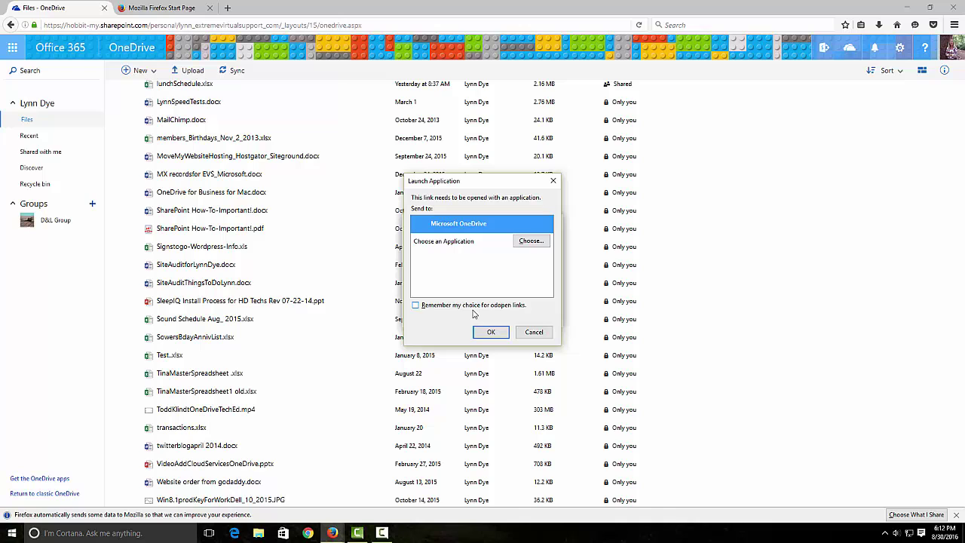
click(415, 306)
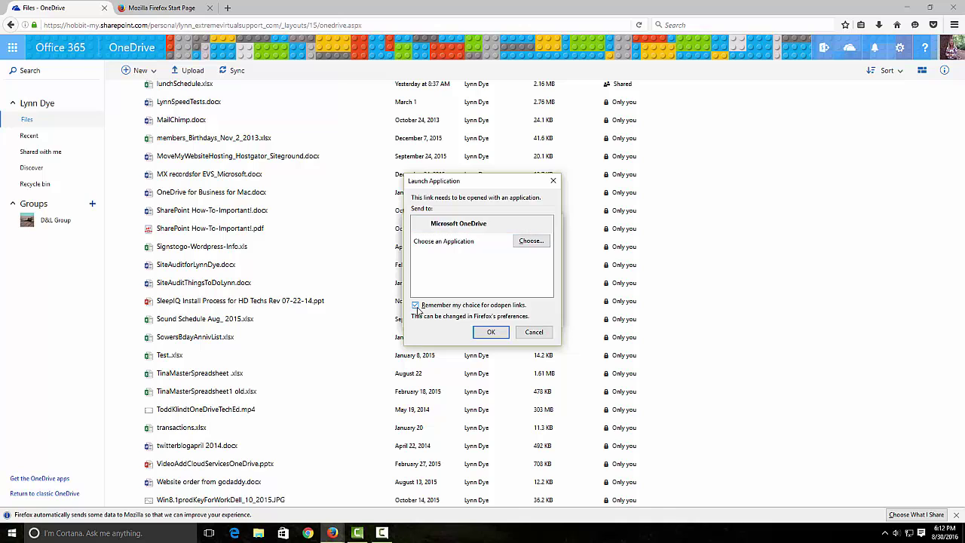
click(488, 333)
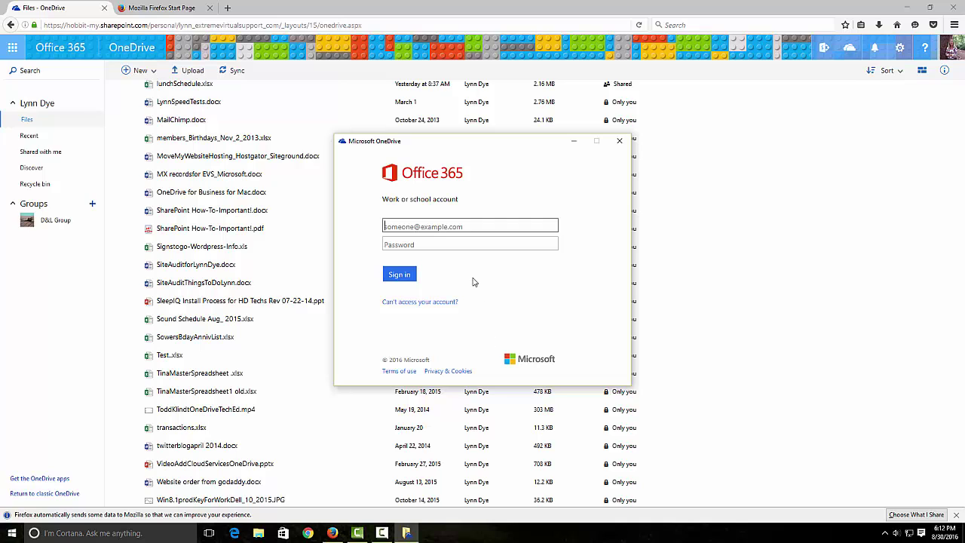
- Sign in to OneDrive with the work account's e-mail address and password
key(Tab)
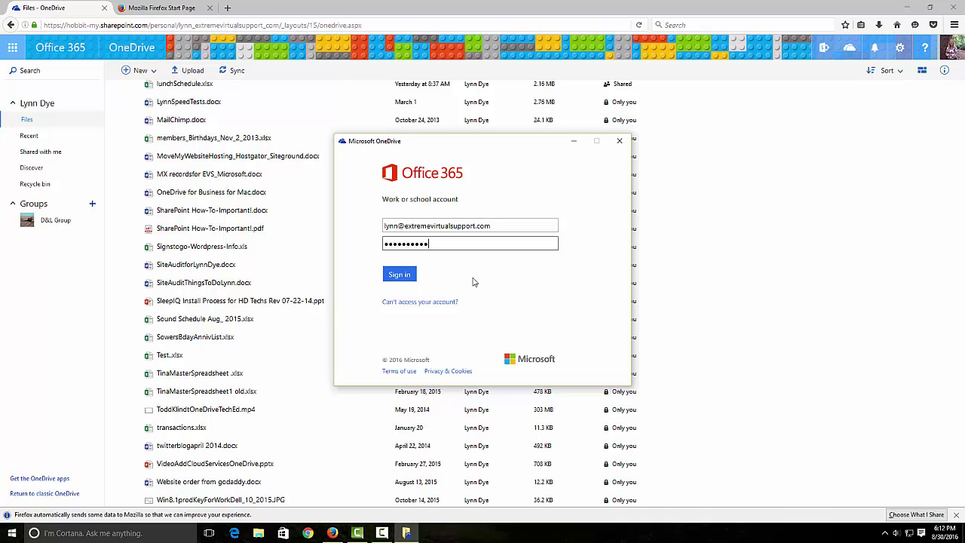
click(406, 276)
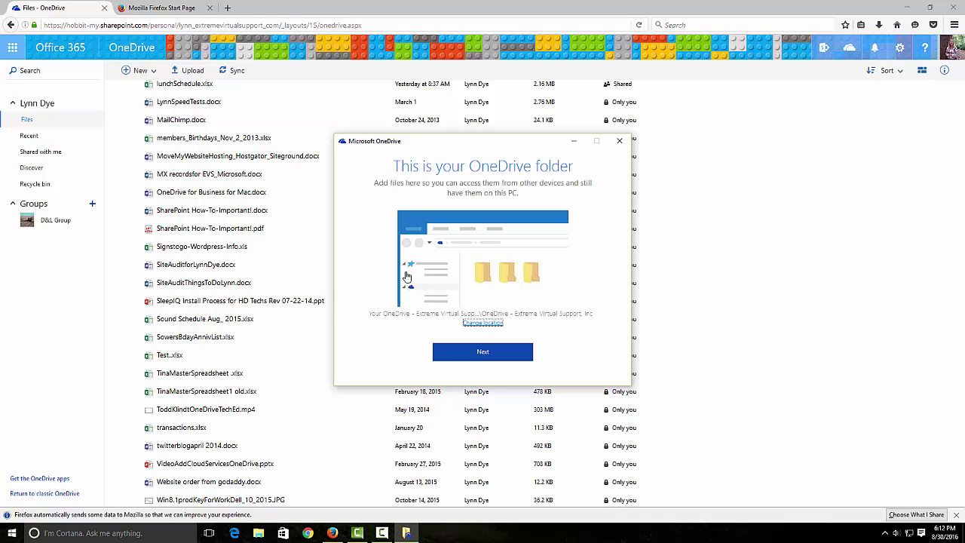
- Keep the suggested OneDrive folder location and sync all files and folders
click(483, 355)
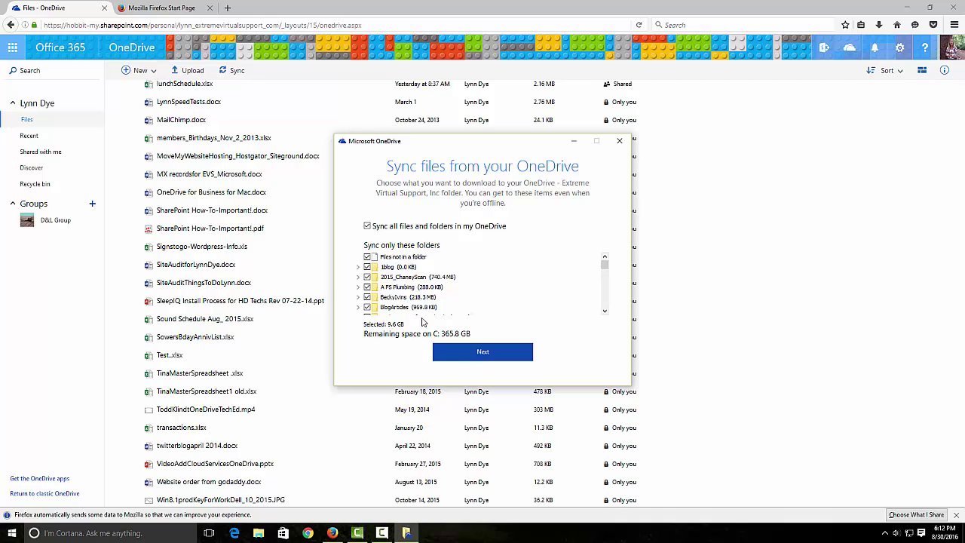
click(480, 352)
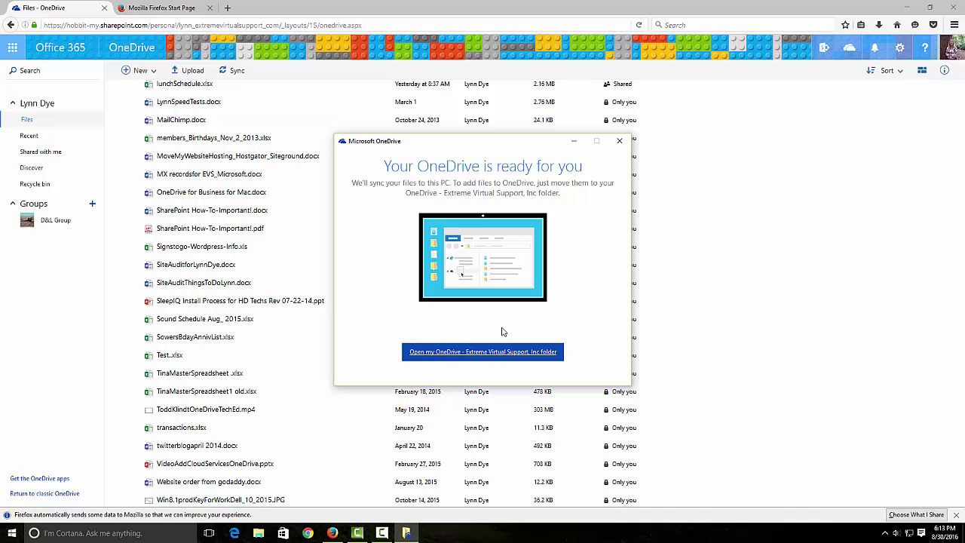
- Open the local OneDrive folder and page through the welcome tour to 'You're good to go'
click(487, 352)
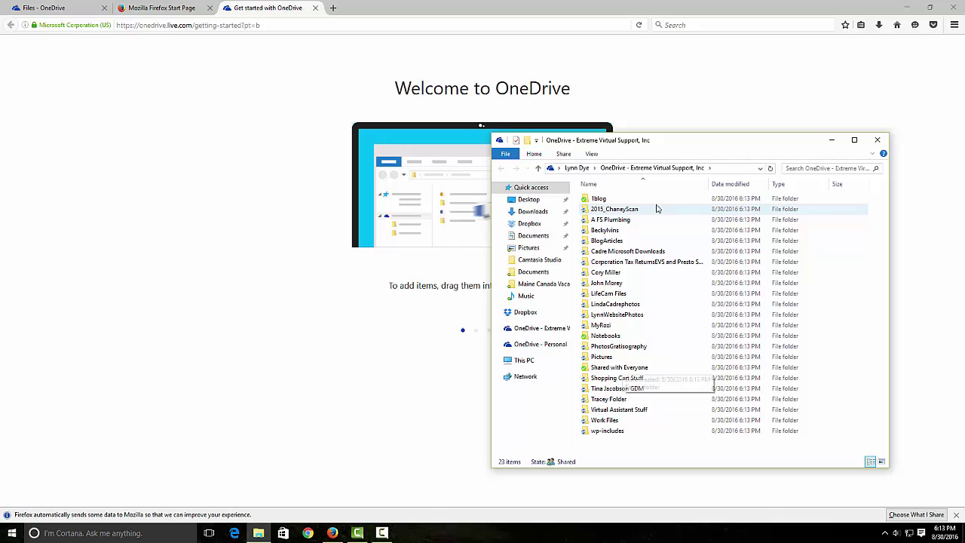
drag(682, 147, 670, 414)
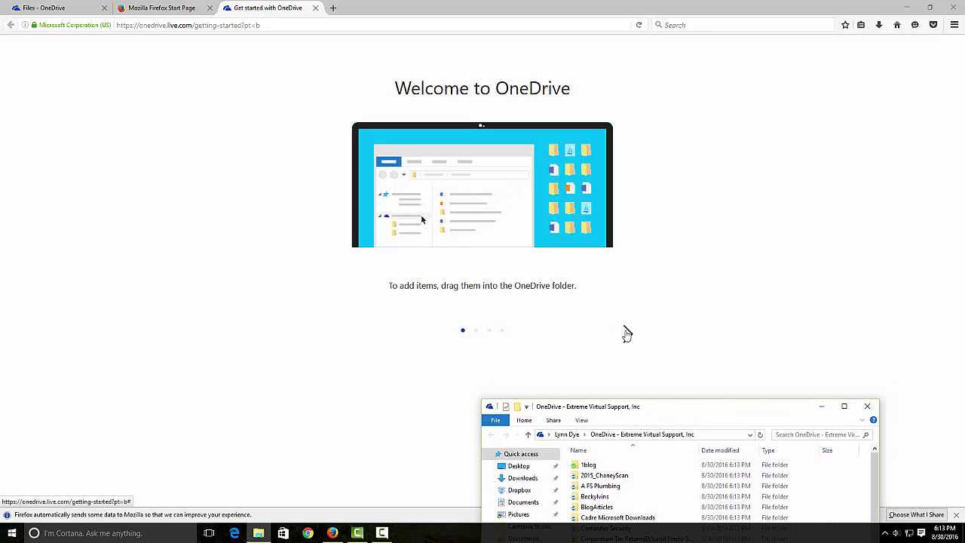
click(626, 334)
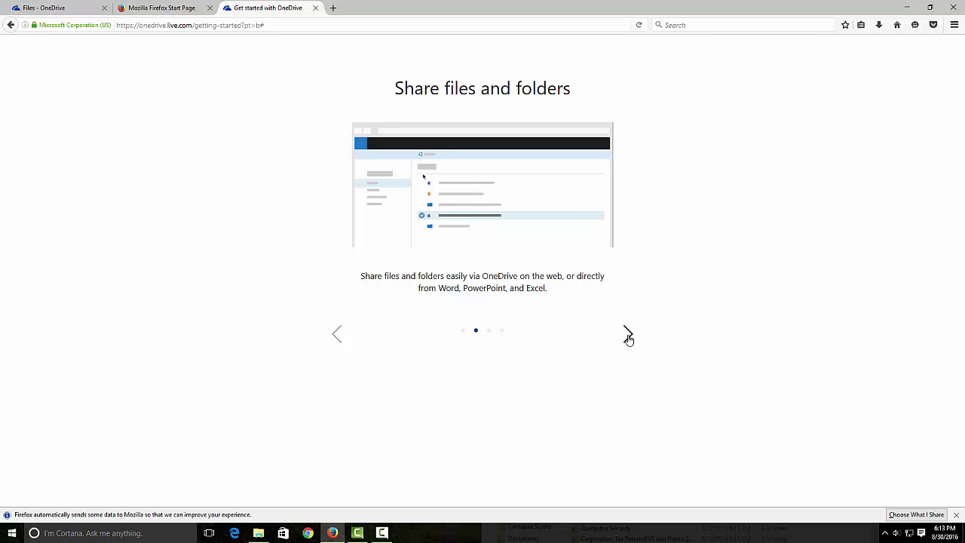
click(628, 336)
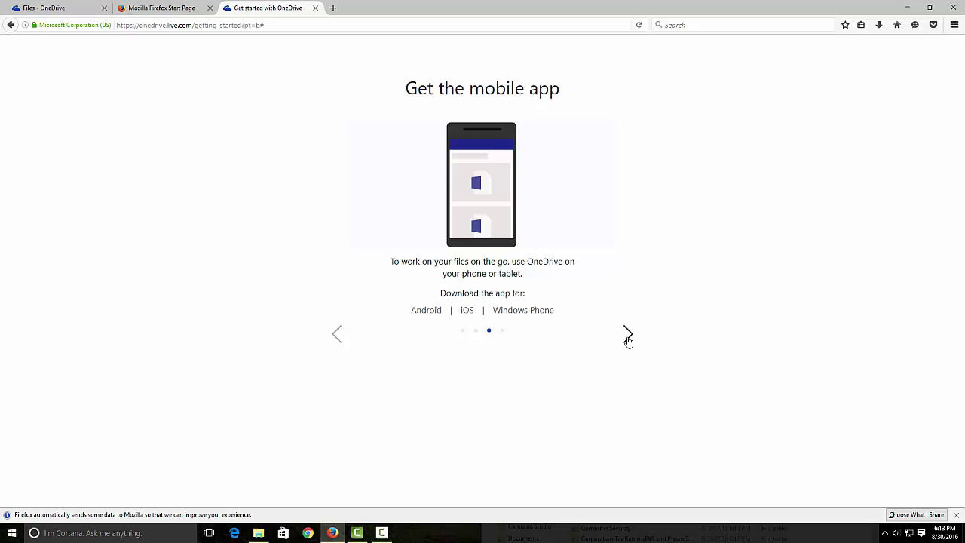
click(628, 336)
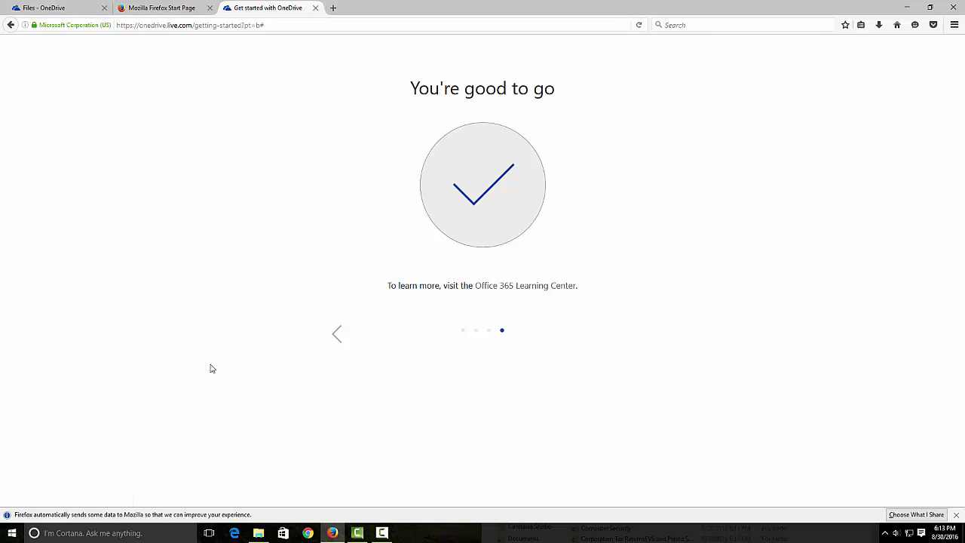
- Open the OneDrive folder in File Explorer, then return to the 'Files - OneDrive' browser tab
click(886, 533)
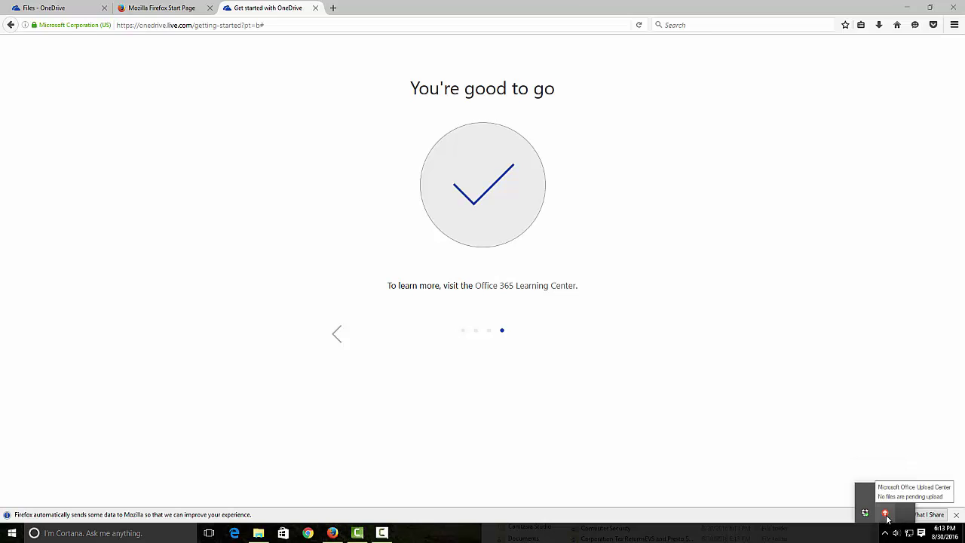
click(259, 533)
drag(660, 411, 620, 364)
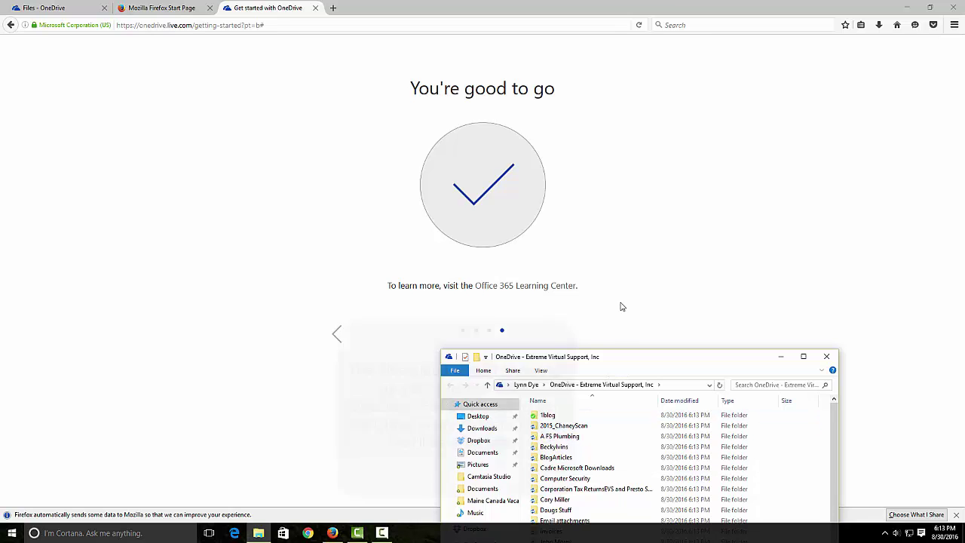
drag(640, 356, 567, 411)
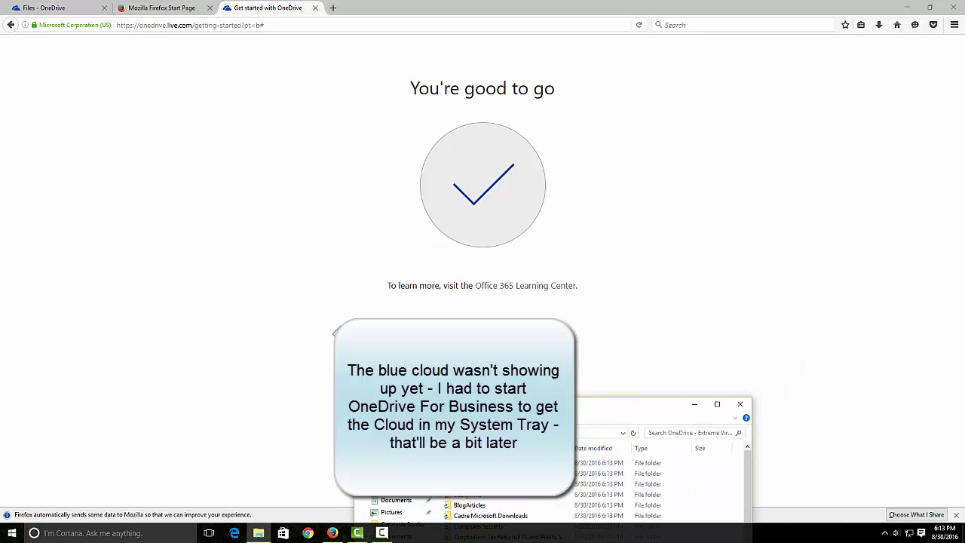
click(885, 534)
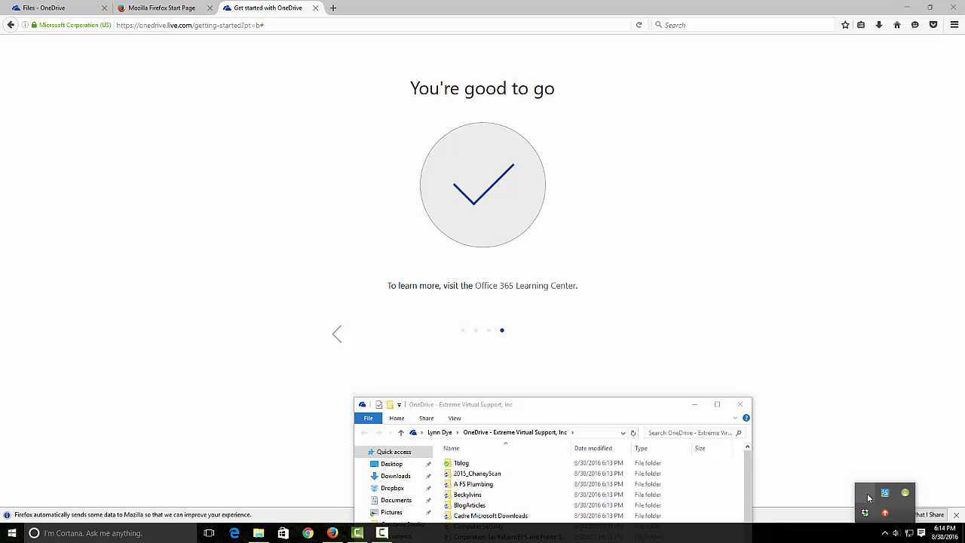
click(657, 421)
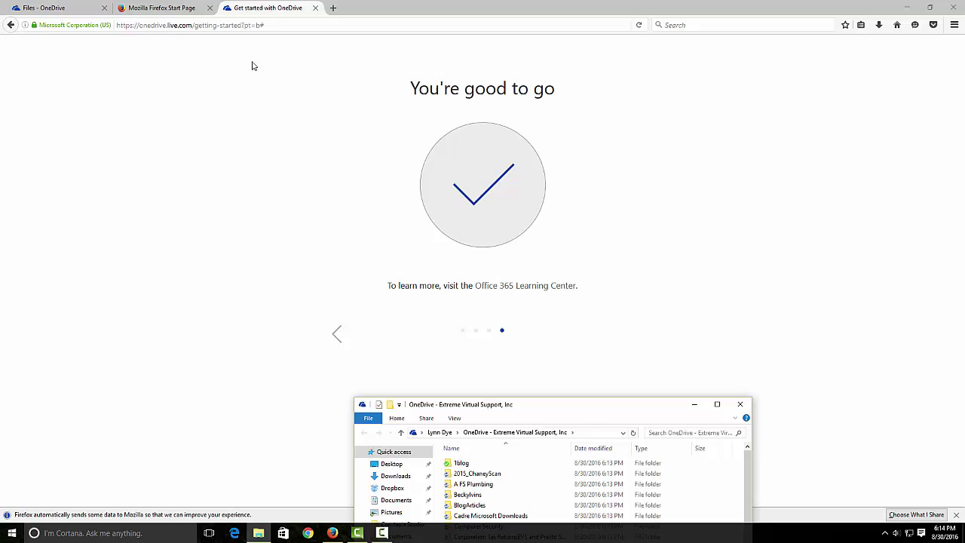
click(87, 11)
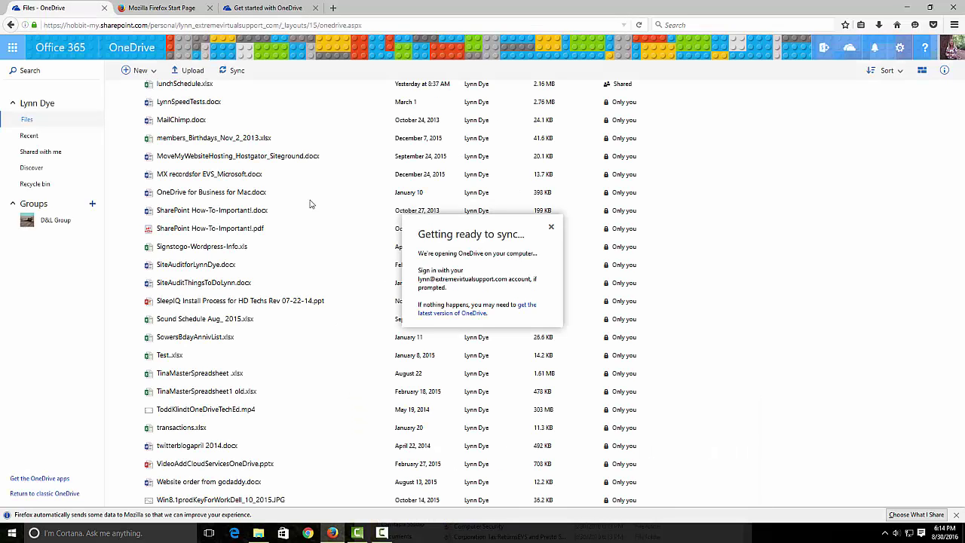
- Dismiss the 'Getting ready to sync' notice and switch back to the OneDrive welcome tab
click(552, 228)
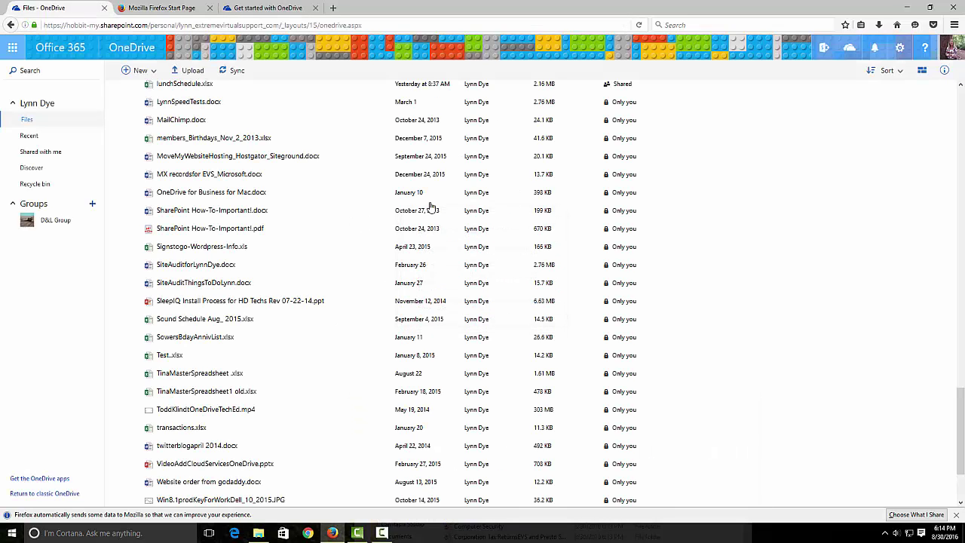
click(253, 9)
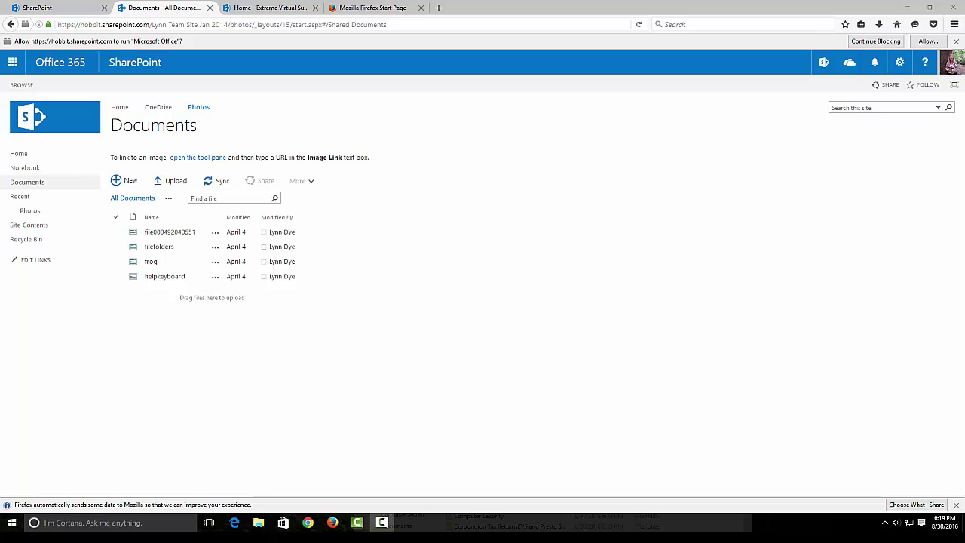
- Go from the Office 365 app launcher to SharePoint, open the followed Photos site, and show hidden tray icons
click(13, 62)
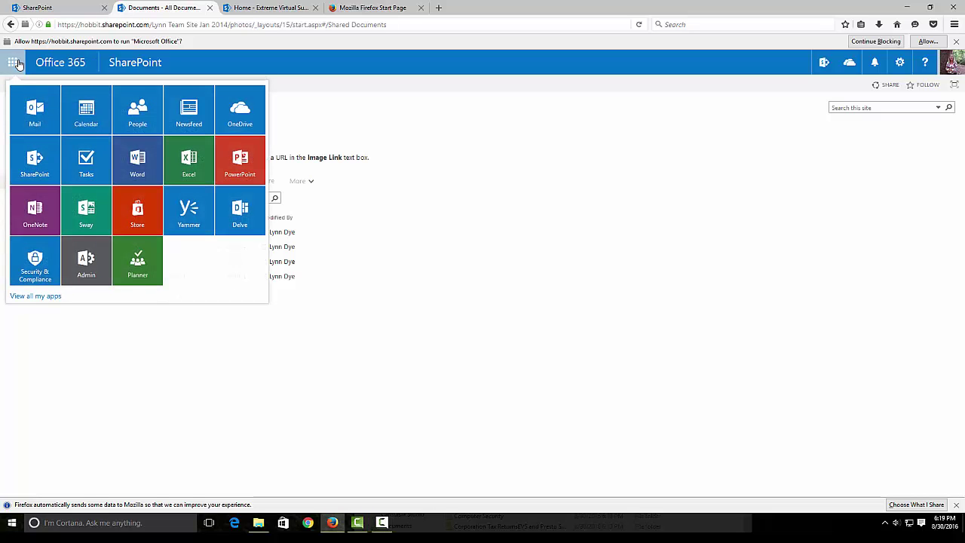
click(35, 158)
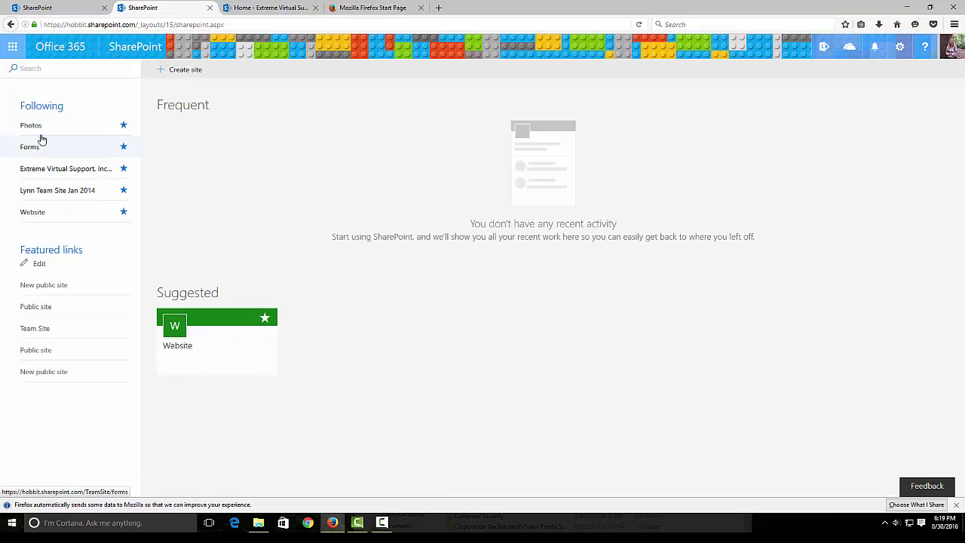
click(36, 128)
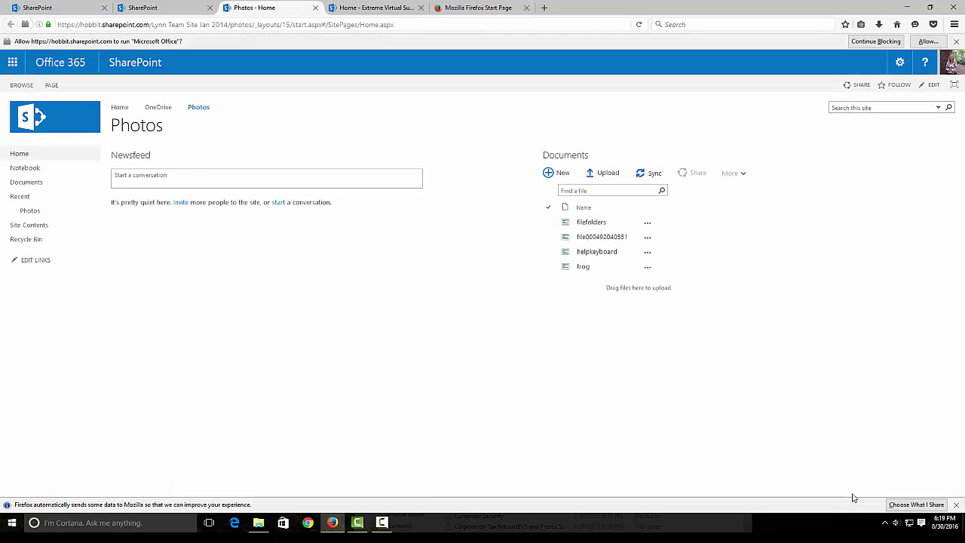
click(886, 523)
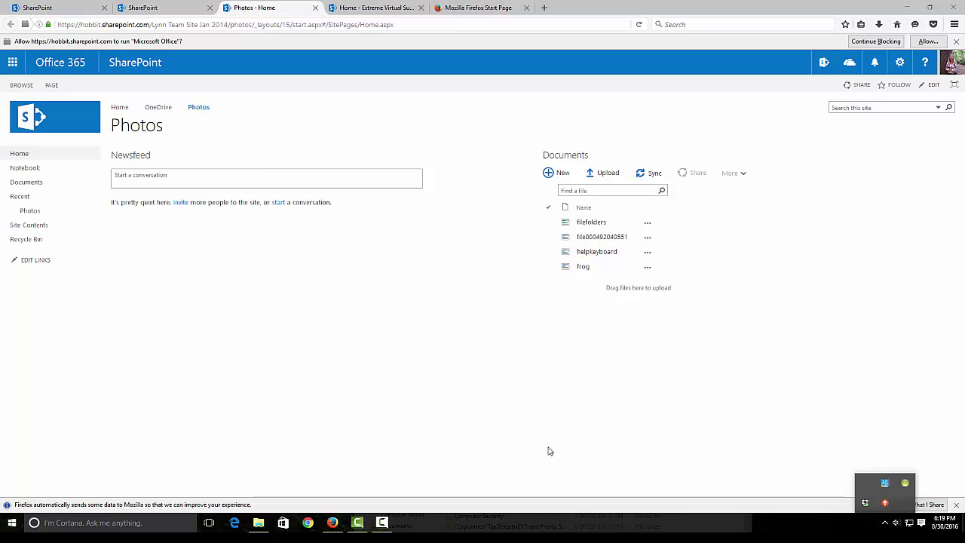
- Launch OneDrive for Business from a Start search for 'oned', cancel its library prompt, and check the tray
click(11, 523)
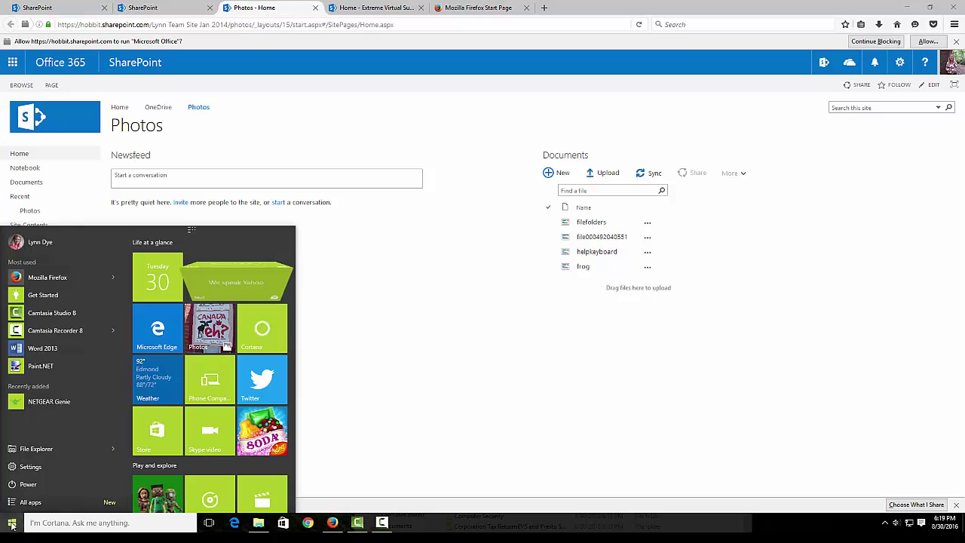
text(onedrive)
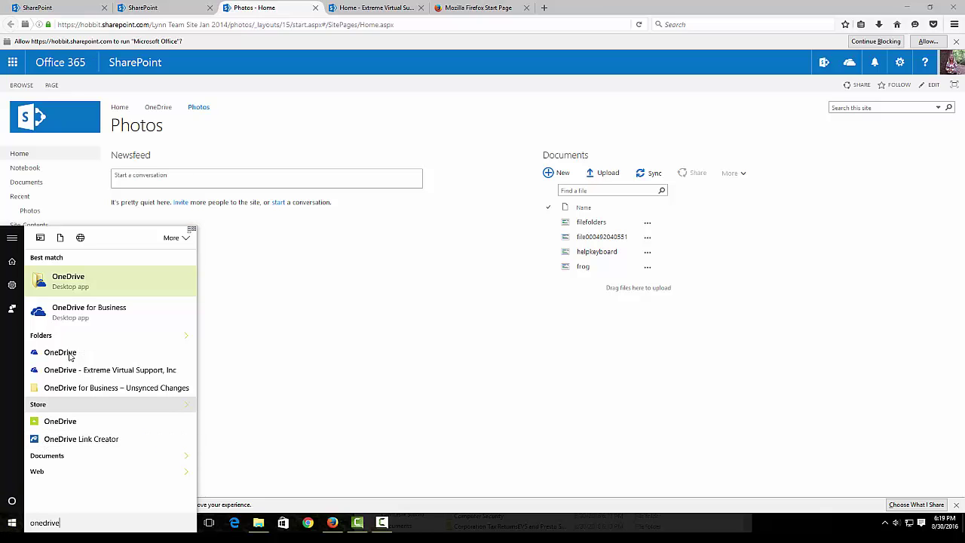
click(48, 318)
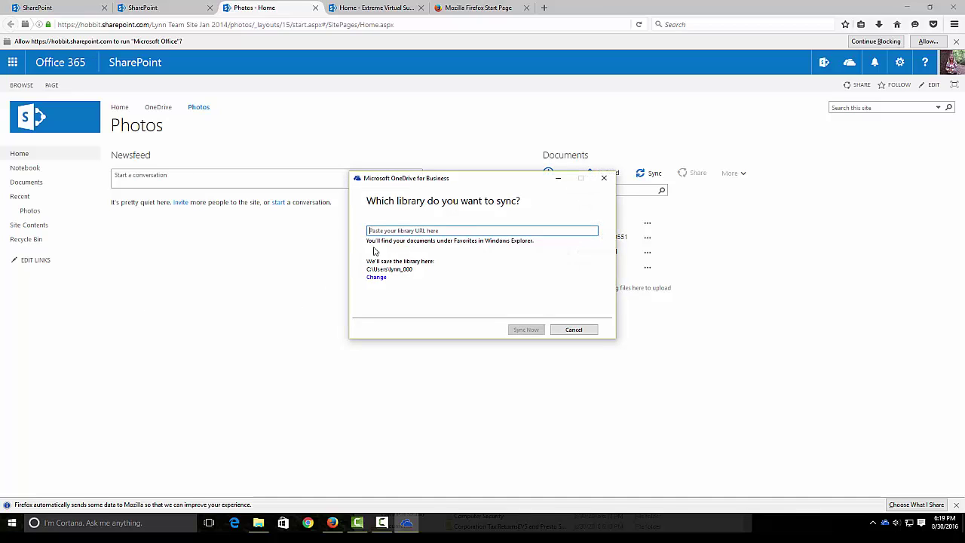
click(574, 331)
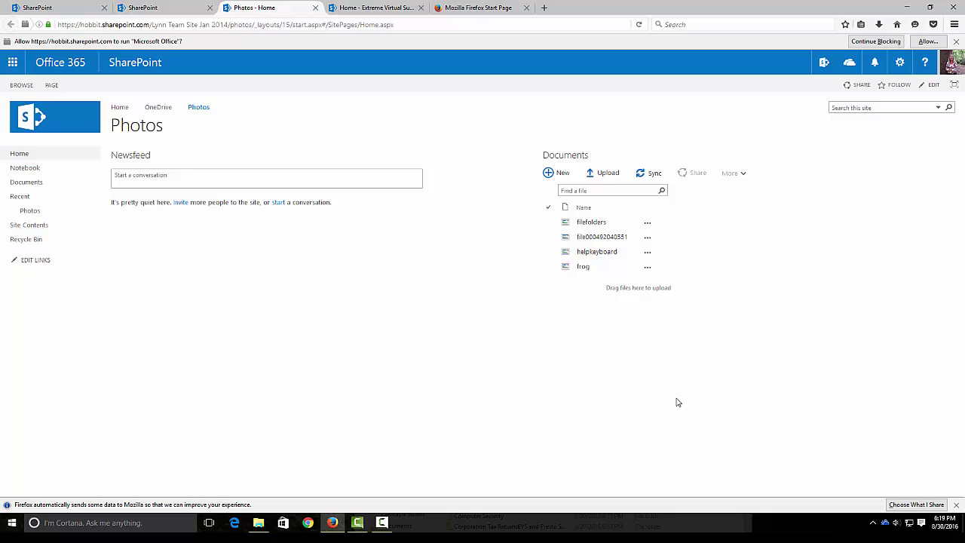
click(873, 524)
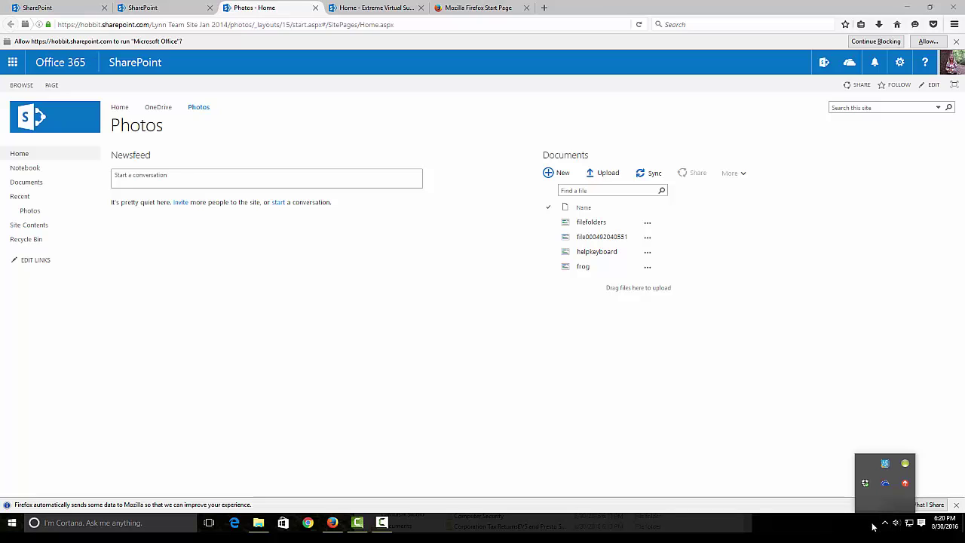
- Look over the sync client's tray options, then open the Photos site's Documents library
right_click(888, 486)
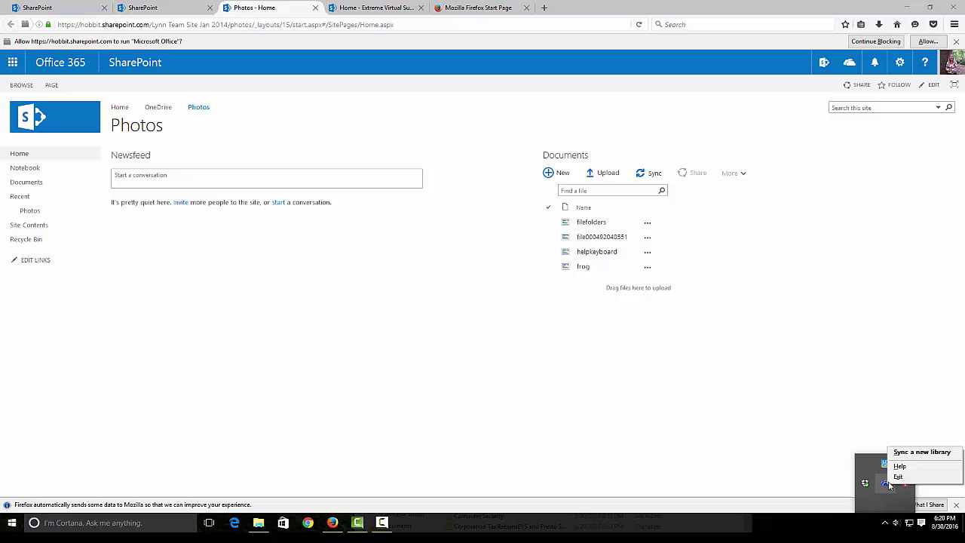
click(798, 447)
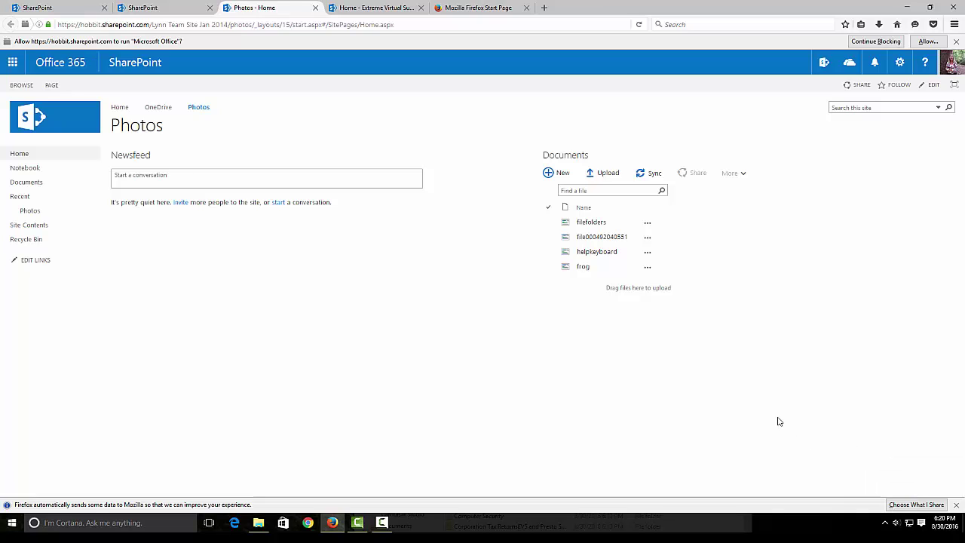
click(571, 156)
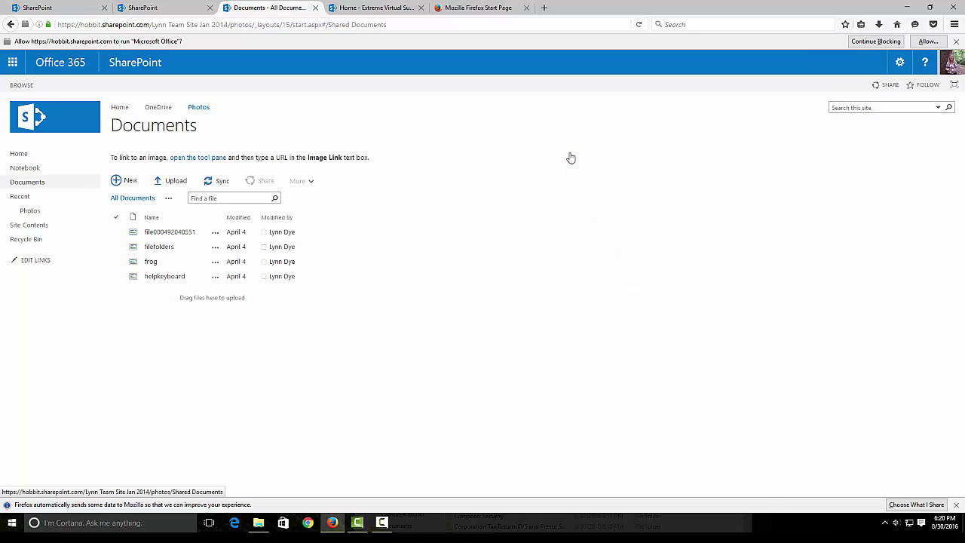
- Sync the Photos Documents library now with OneDrive for Business, remembering that app for sync links
click(222, 184)
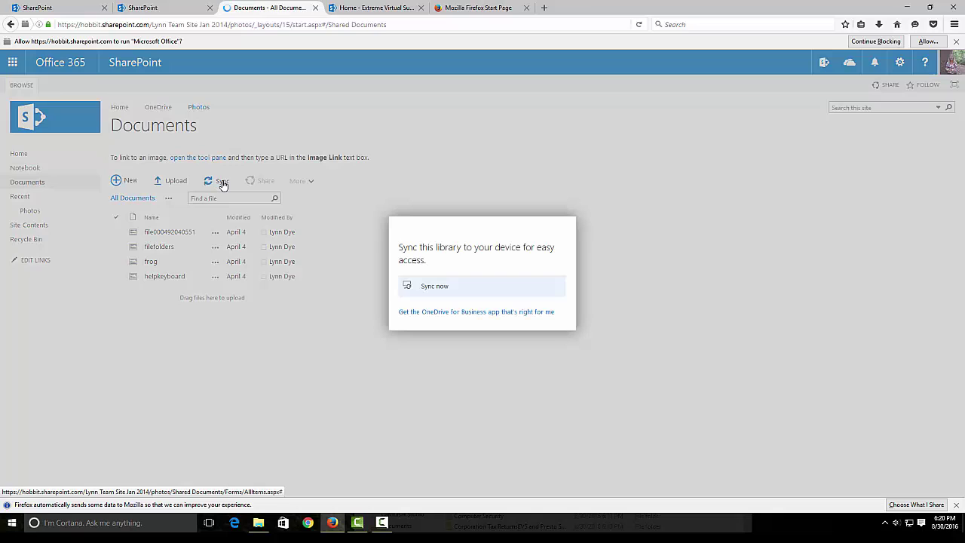
click(424, 290)
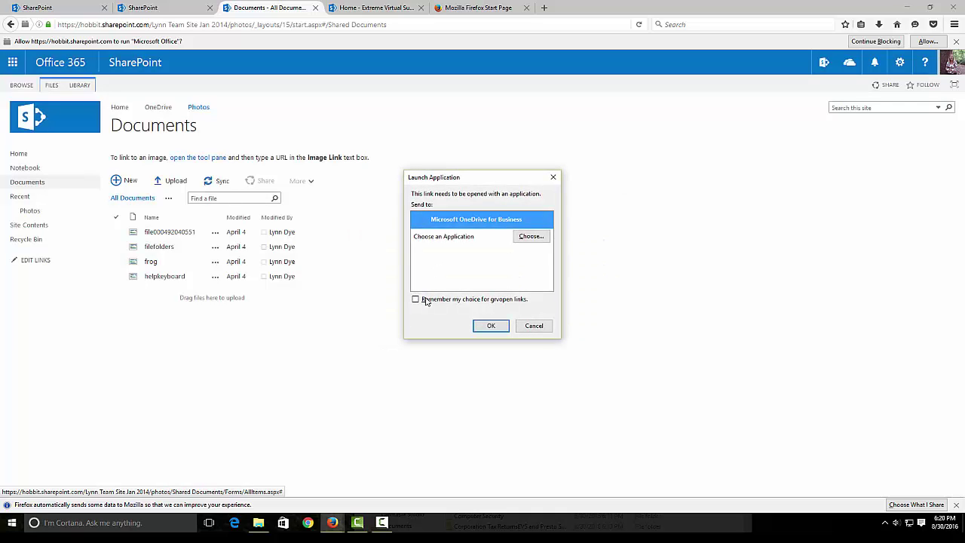
click(415, 299)
click(492, 328)
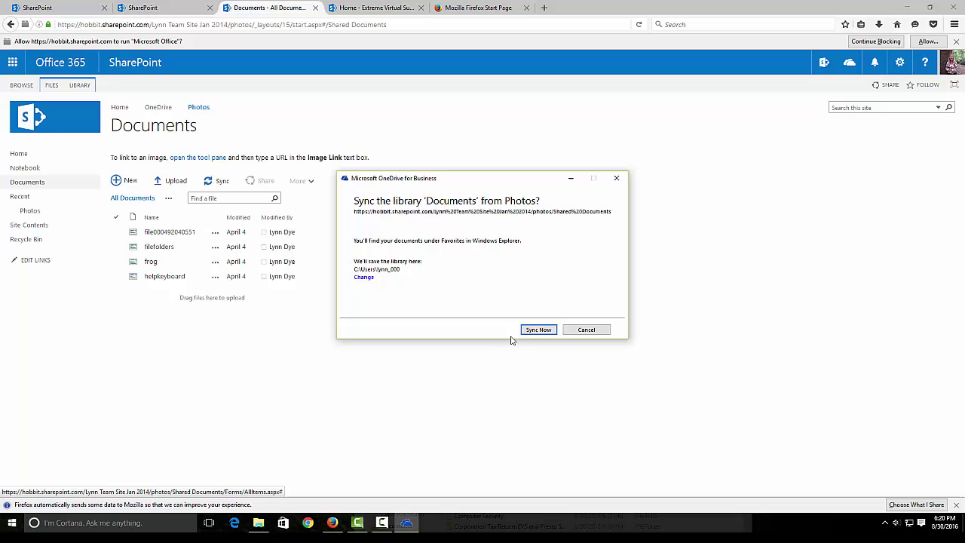
click(537, 331)
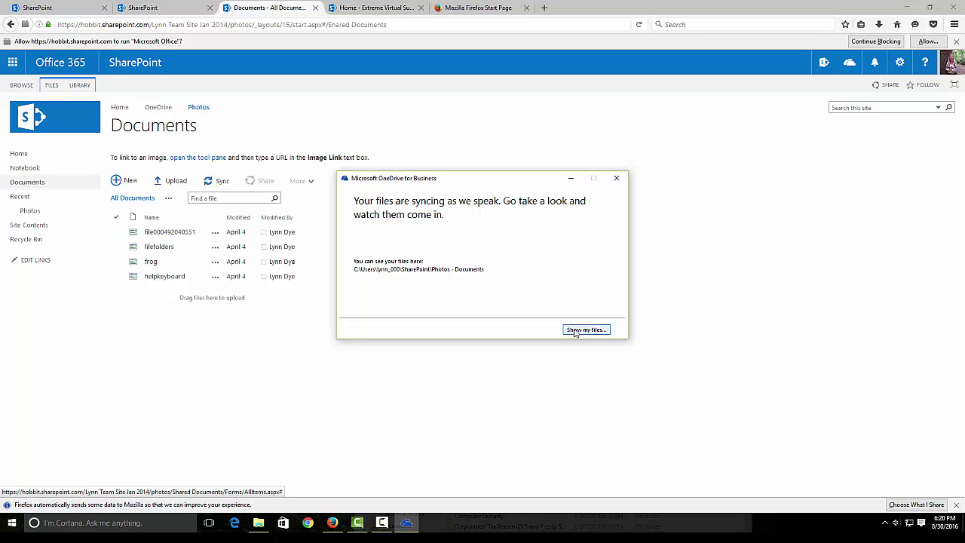
- Open the synced Photos - Documents files, view the SharePoint folder, and open the OneDrive for Business tray menu
click(586, 330)
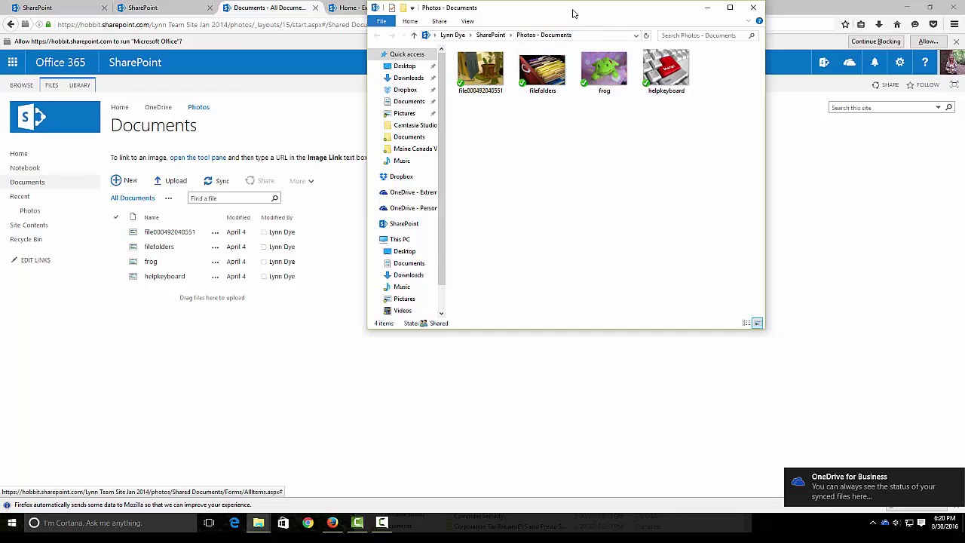
drag(573, 12, 491, 96)
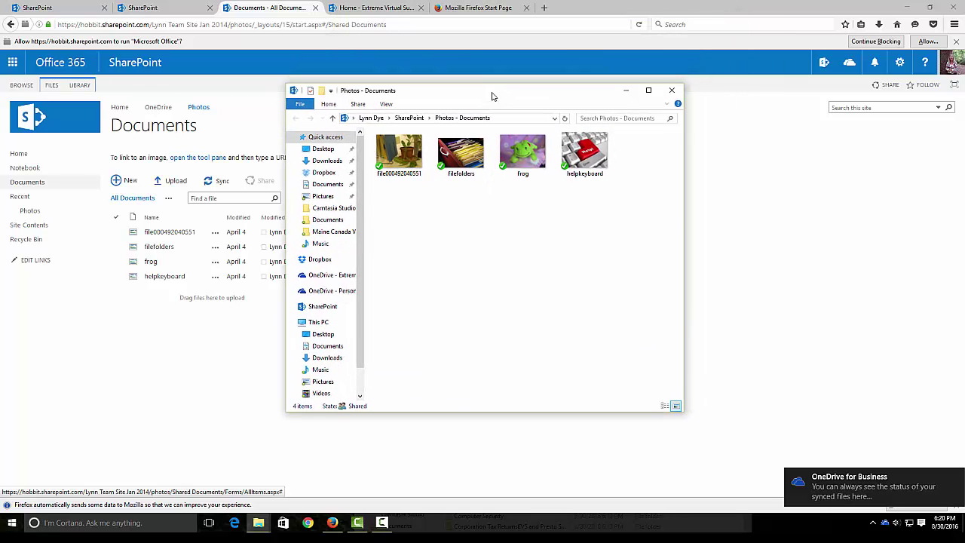
click(323, 307)
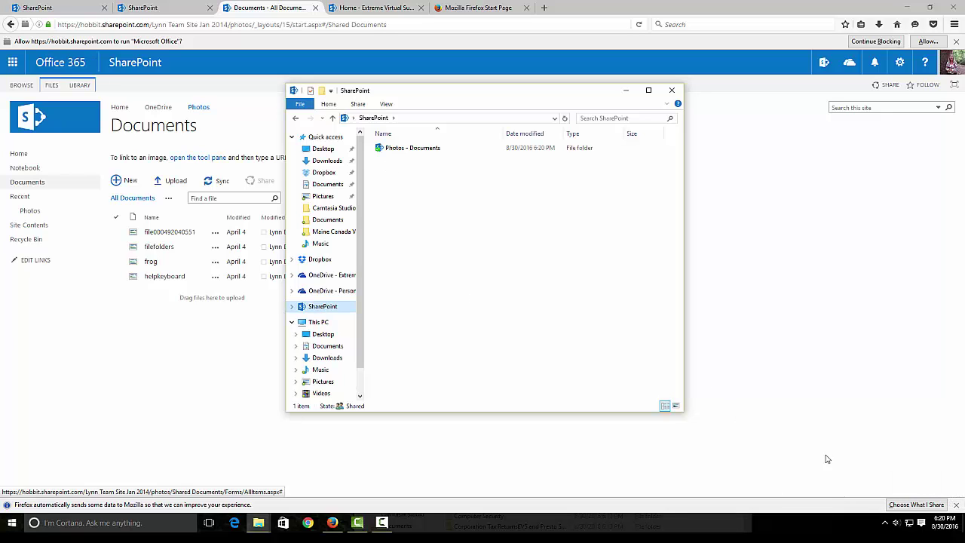
click(885, 523)
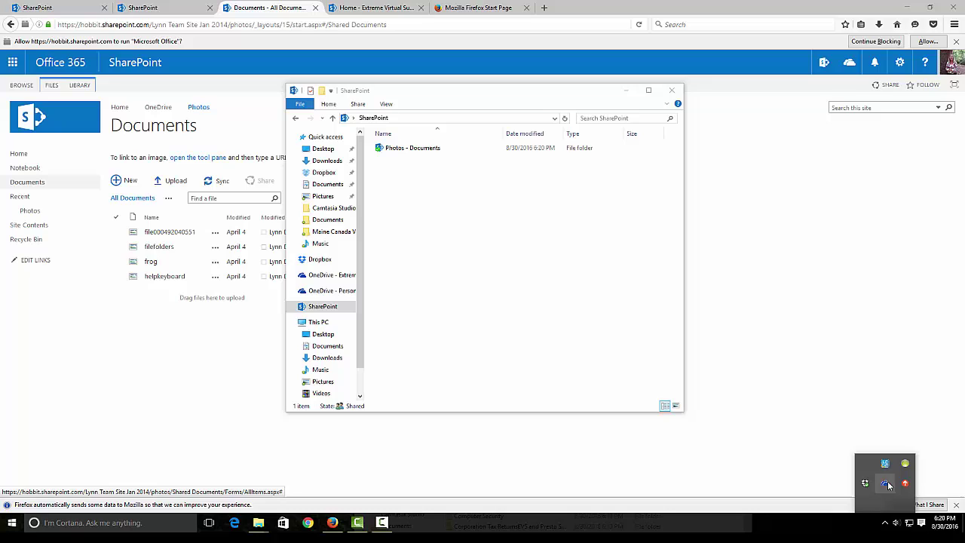
right_click(888, 485)
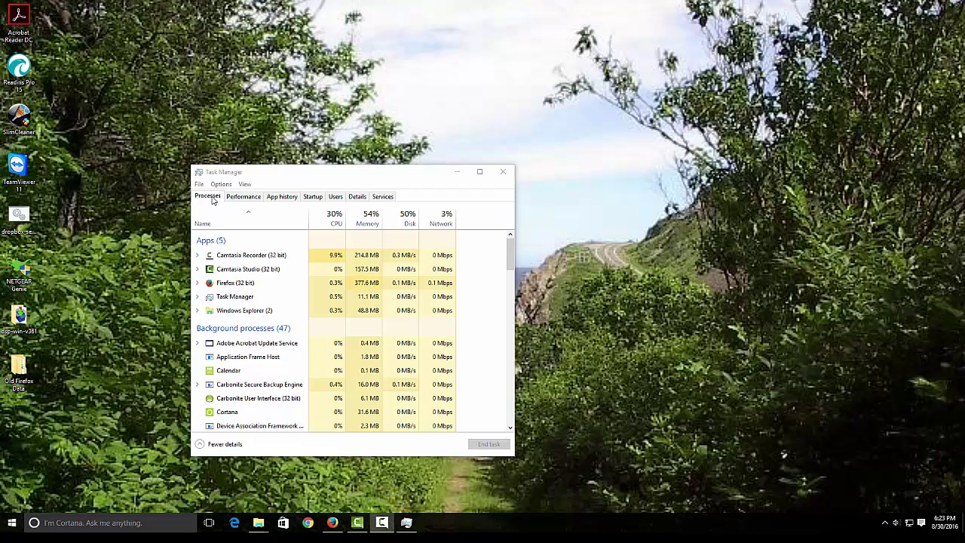
- On Task Manager's Details tab, scroll to the two OneDrive.exe processes and widen the window to read their descriptions
click(358, 197)
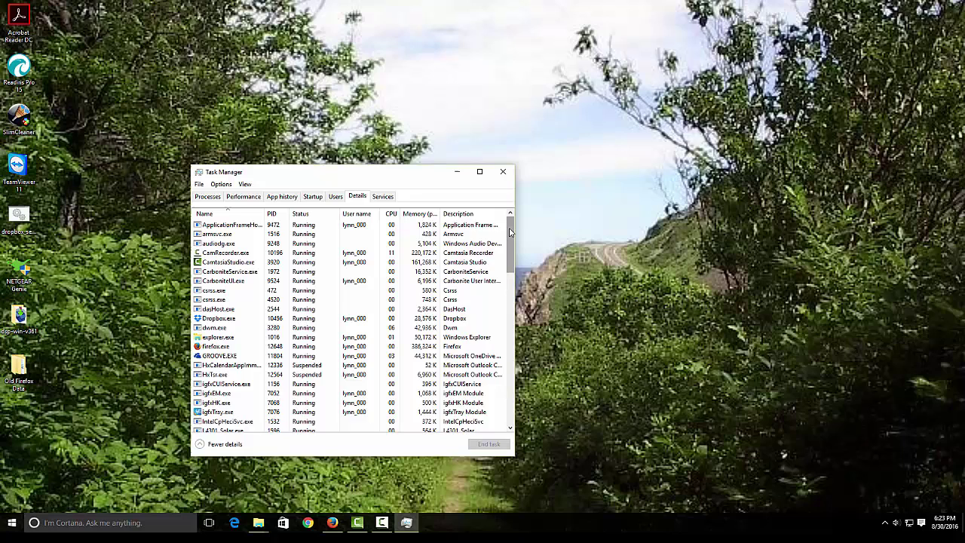
drag(510, 232, 511, 250)
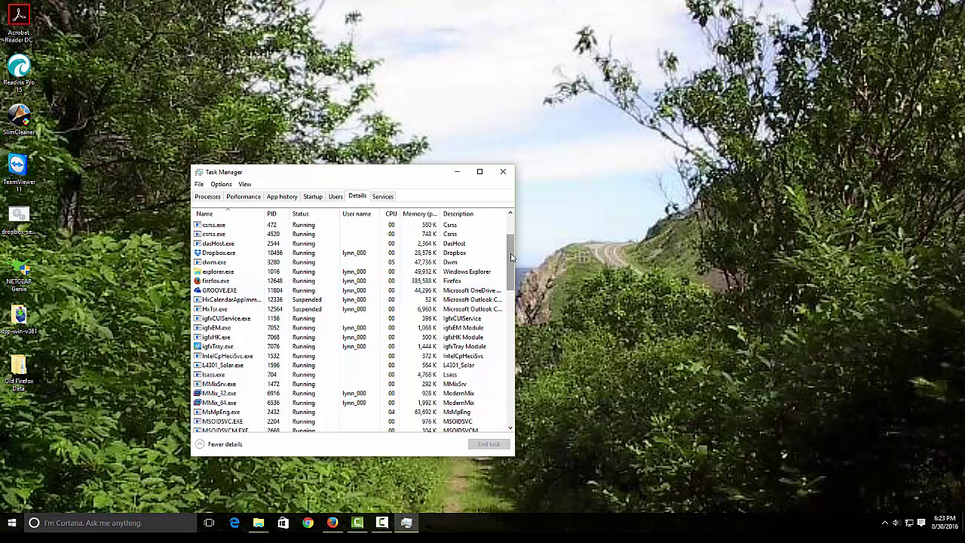
drag(512, 256, 509, 301)
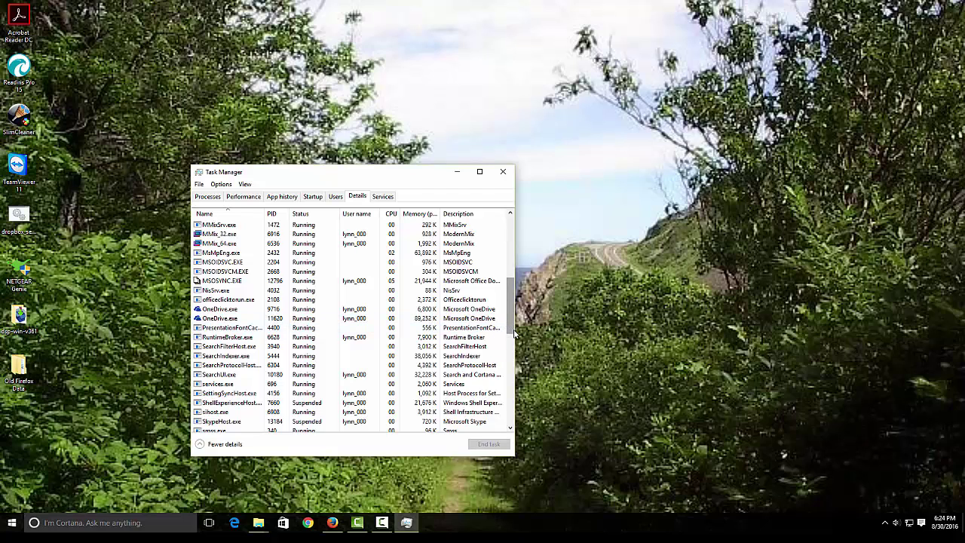
drag(515, 330, 574, 330)
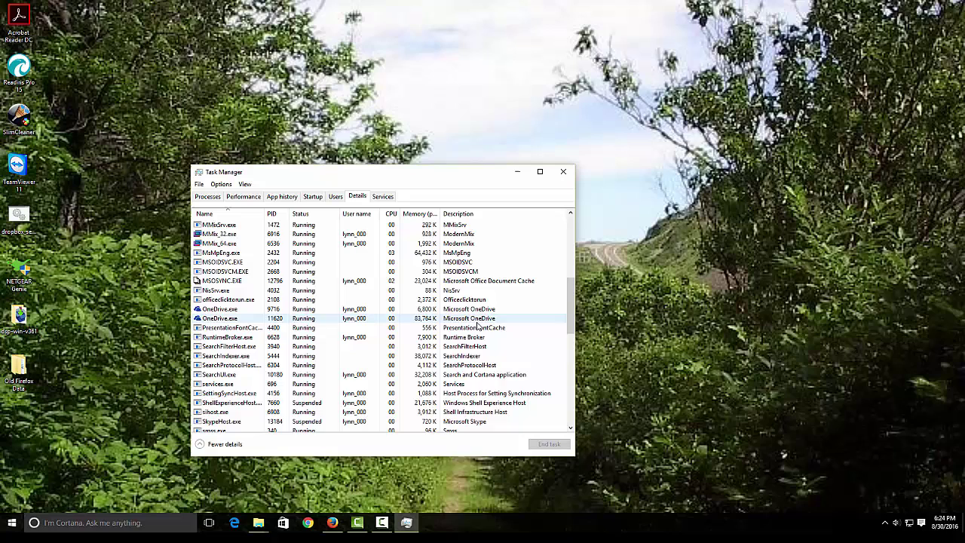